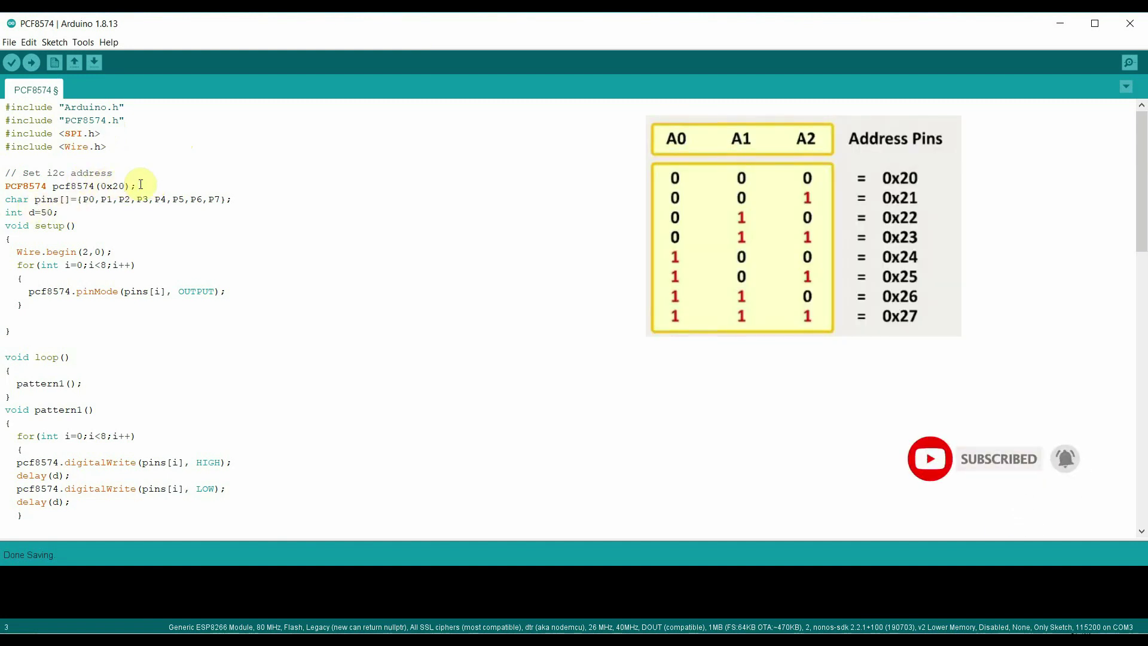
left_click_drag(137, 186, 3, 186)
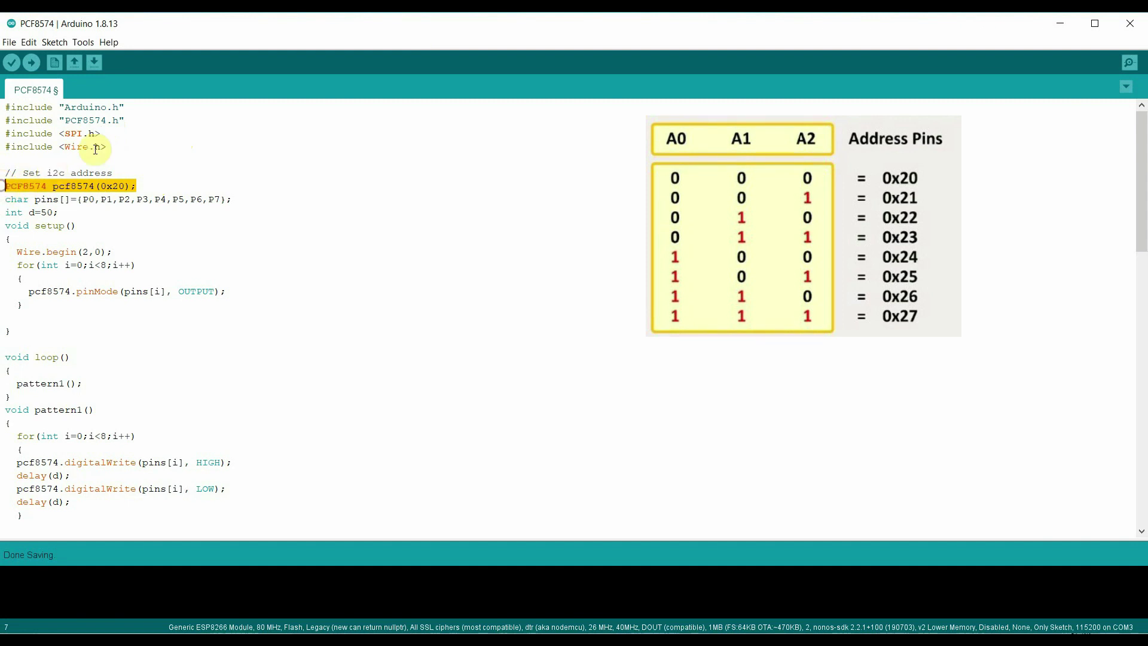
left_click_drag(126, 120, 5, 121)
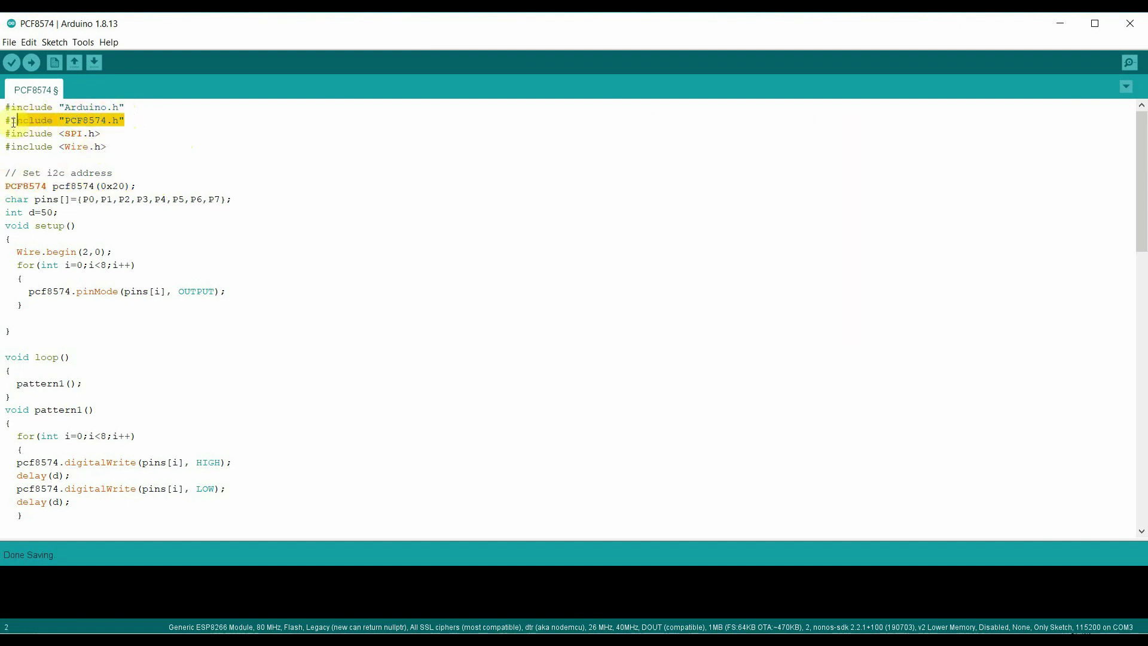
left_click(115, 148)
left_click_drag(115, 148, 6, 159)
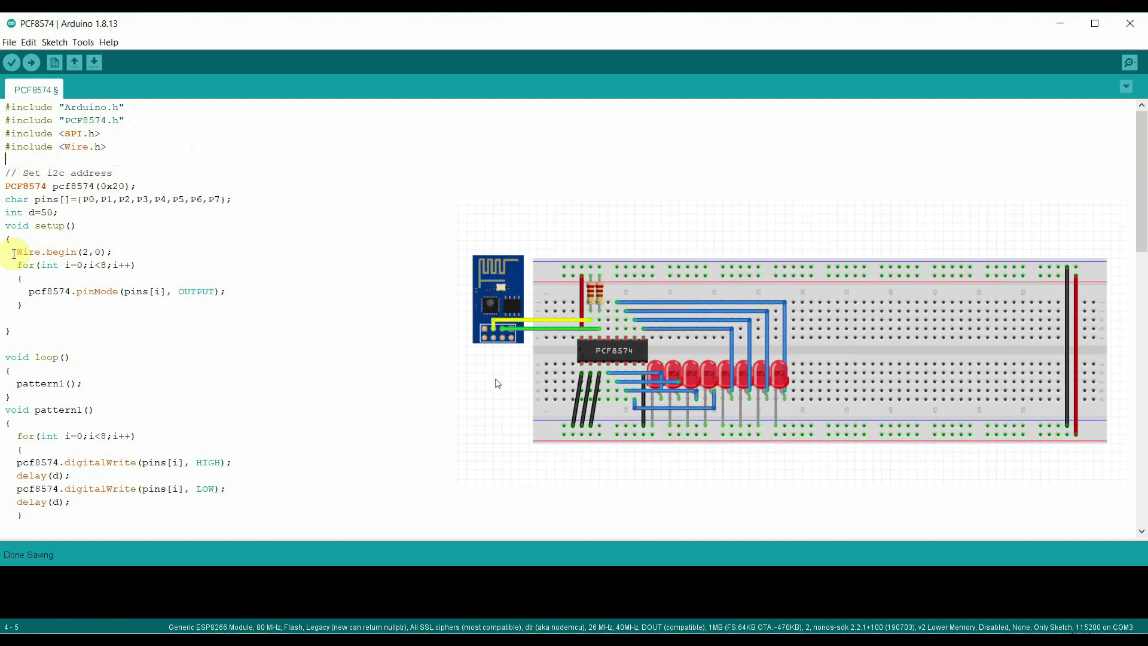
left_click_drag(12, 252, 115, 250)
left_click(89, 252)
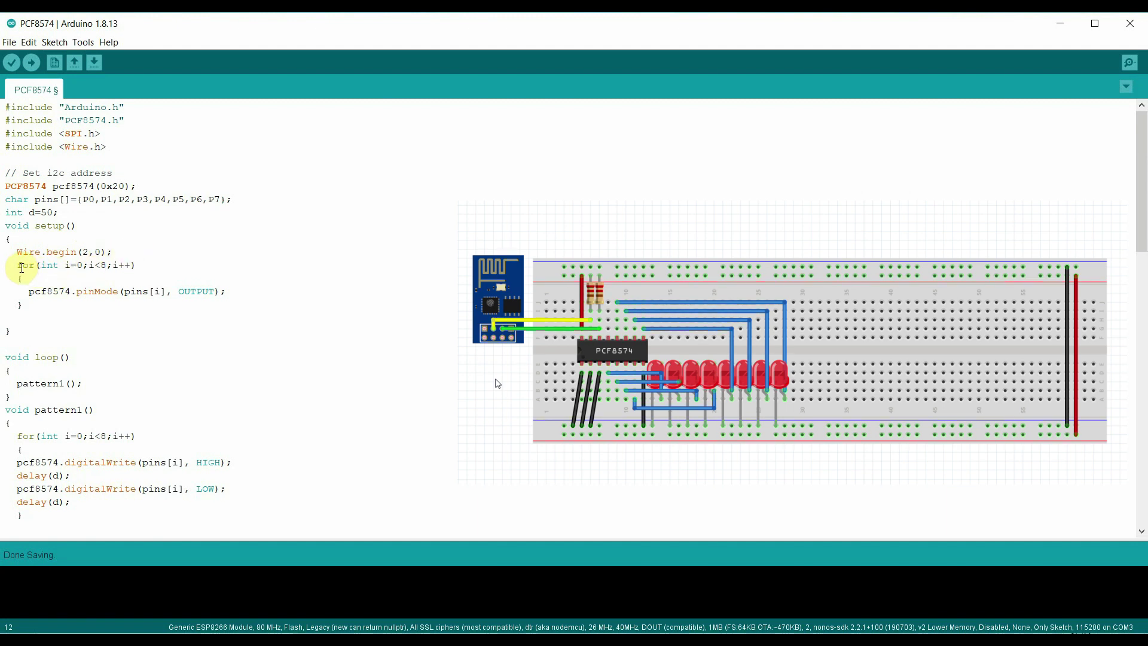
left_click_drag(17, 265, 23, 305)
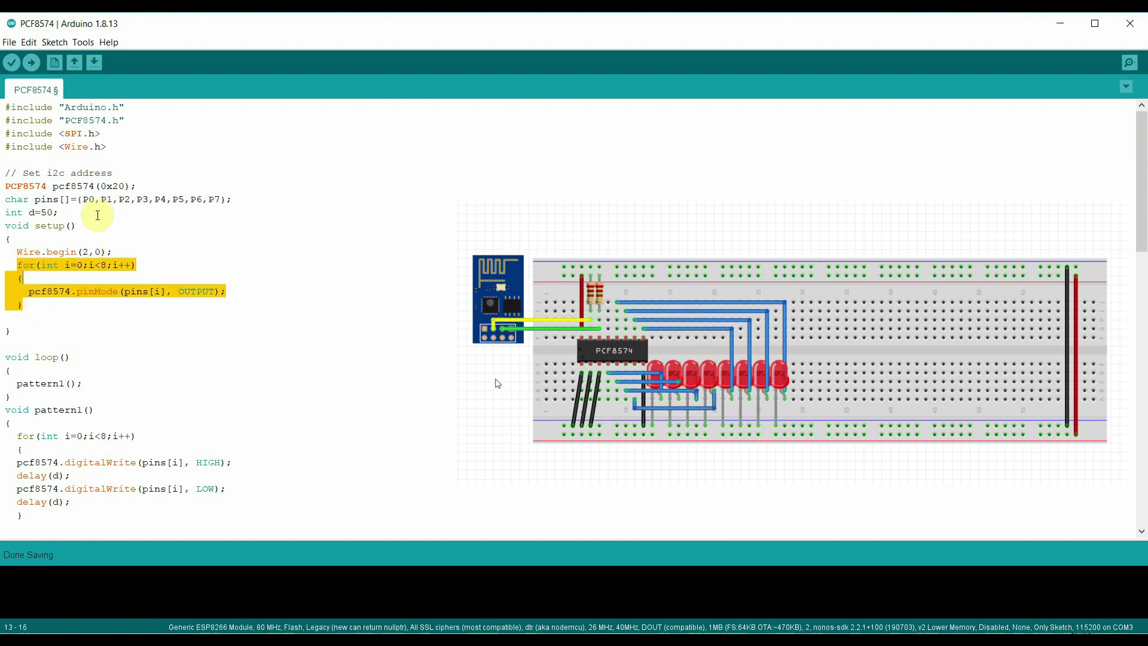
left_click(189, 292)
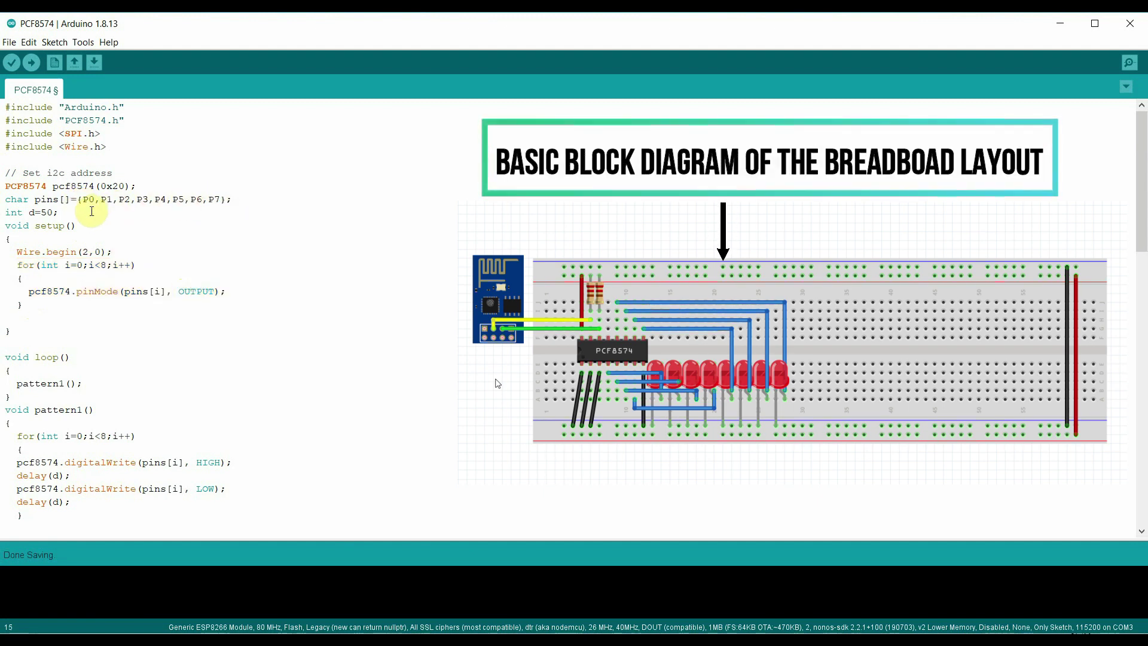
scroll(135, 310, "down", 2)
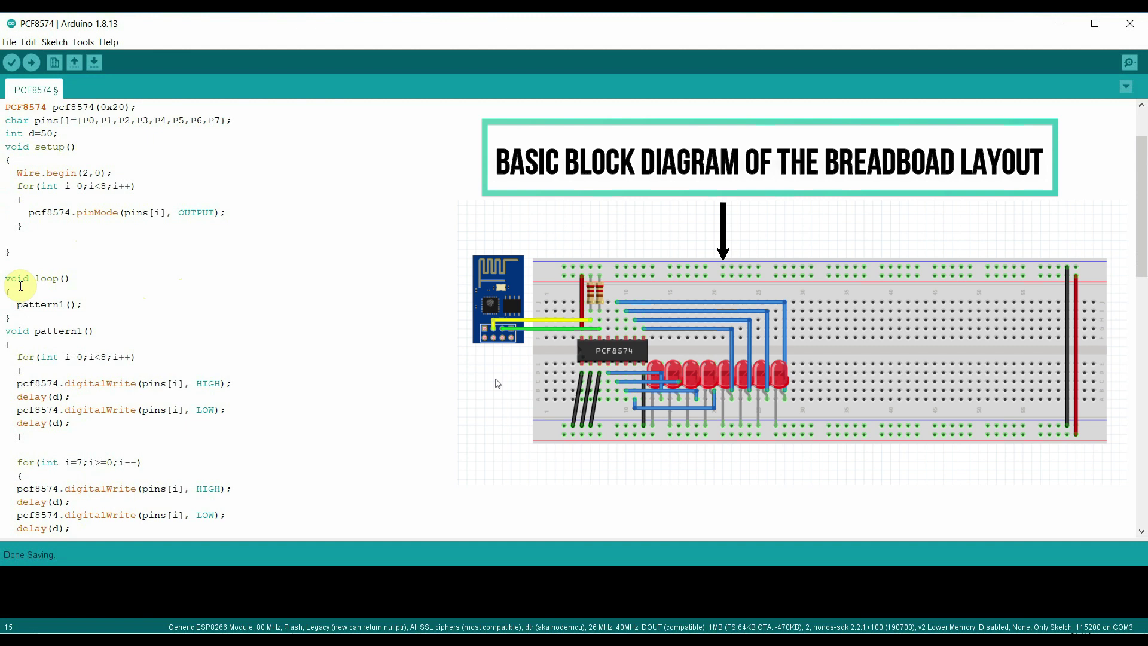
left_click_drag(16, 305, 90, 308)
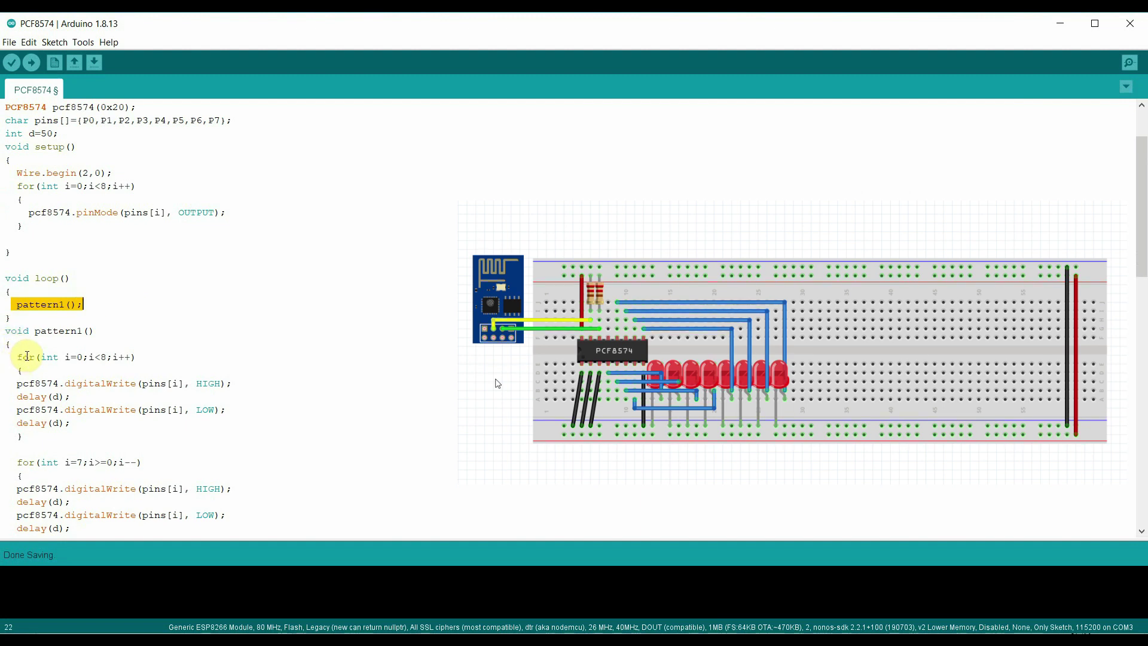
left_click(64, 356)
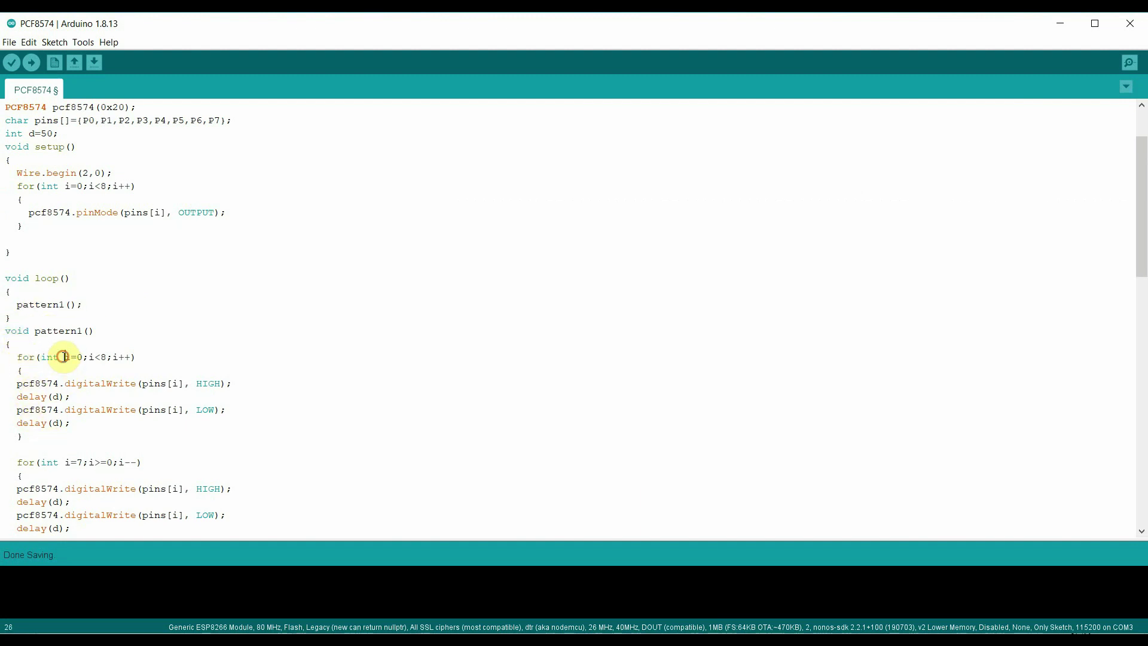
left_click_drag(65, 357, 131, 356)
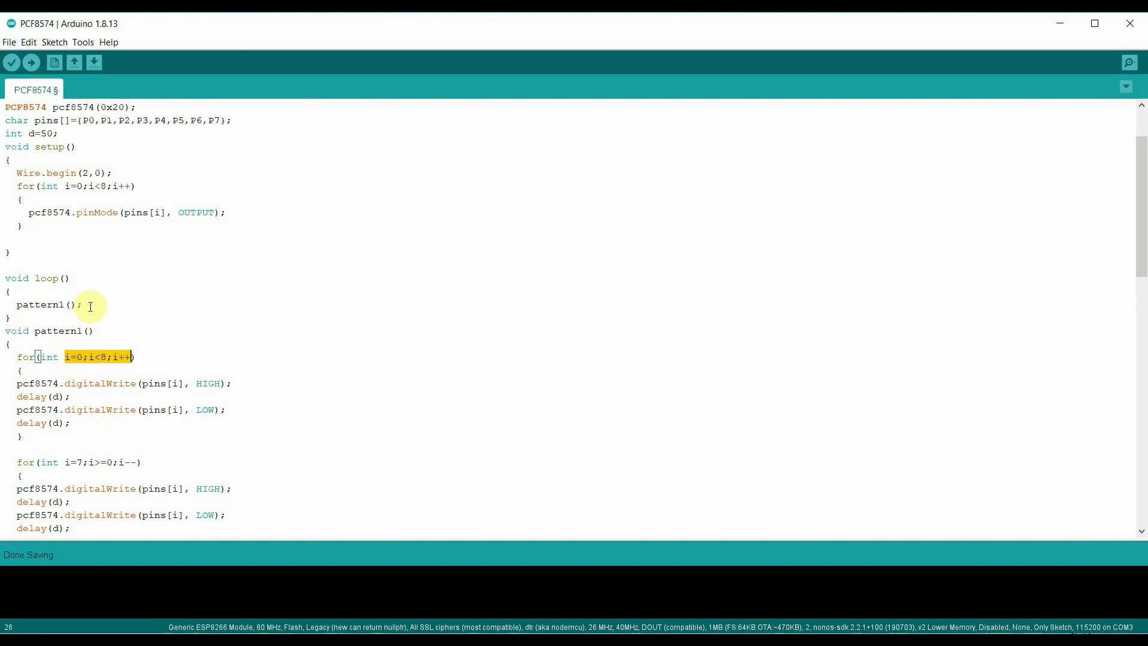
scroll(90, 305, "up", 3)
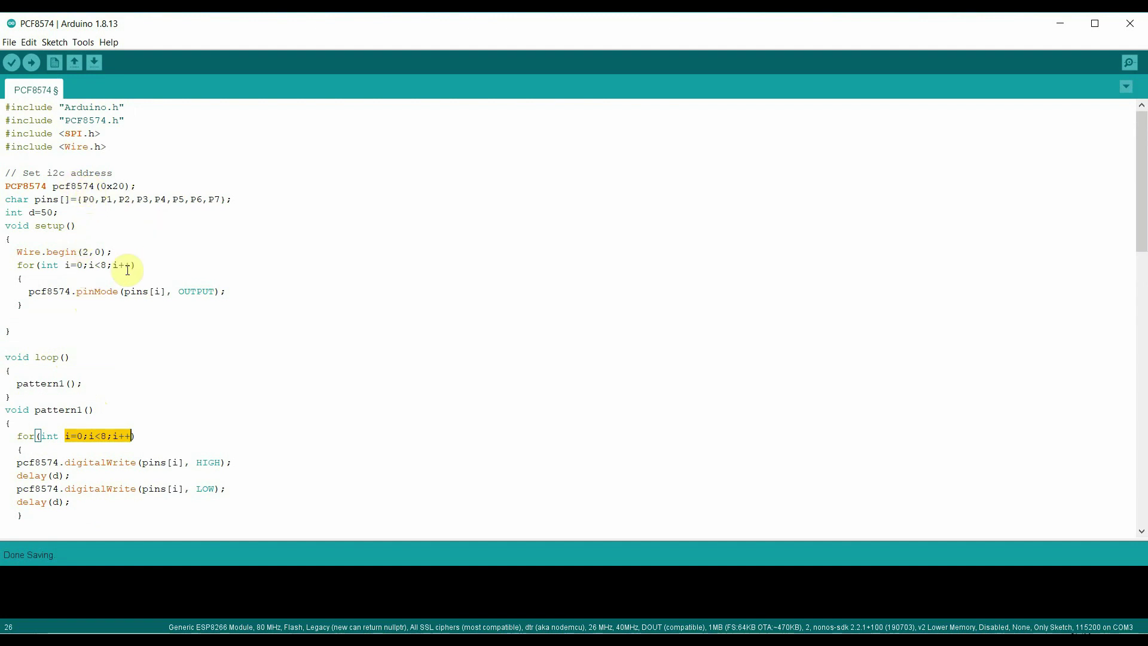
left_click(177, 377)
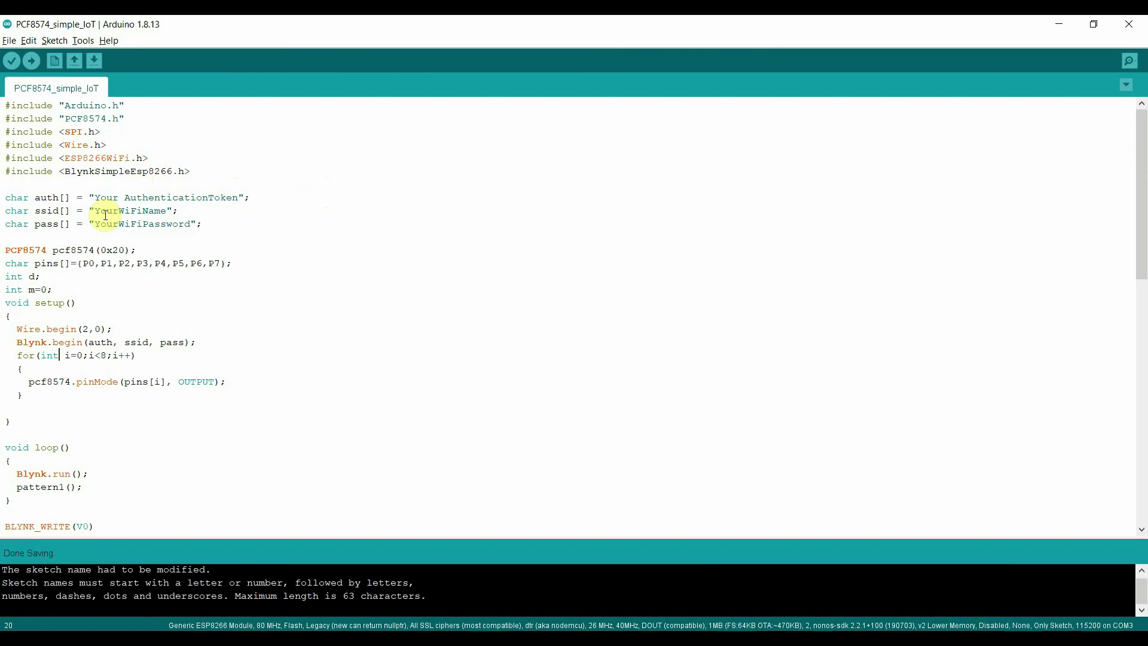
scroll(132, 352, "down", 2)
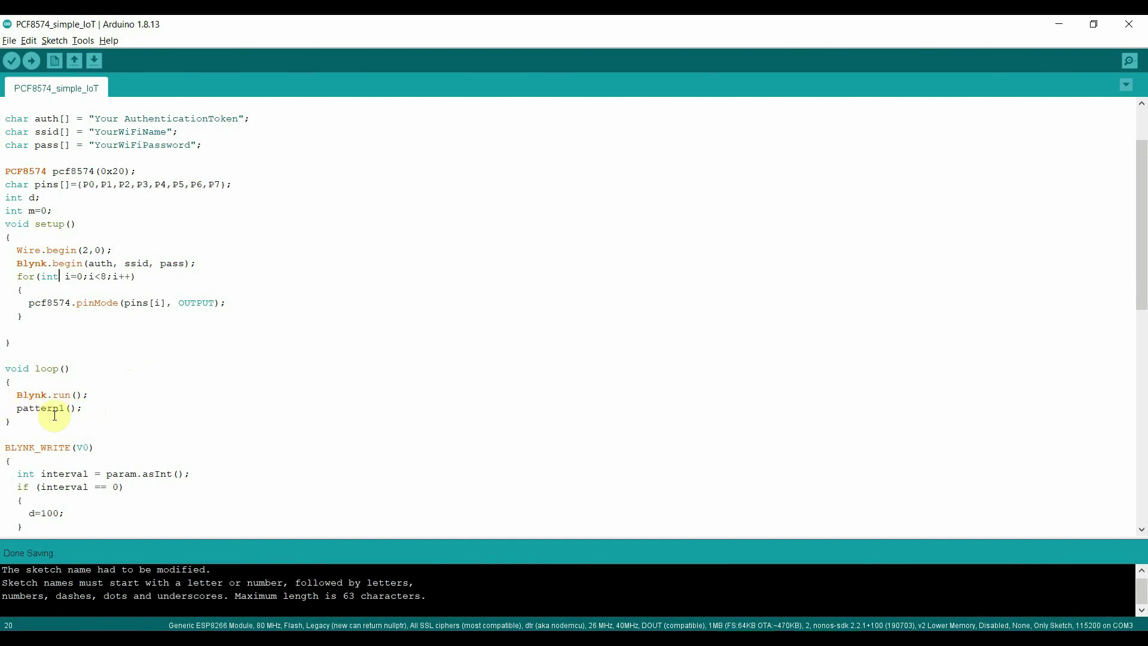
scroll(162, 414, "down", 1)
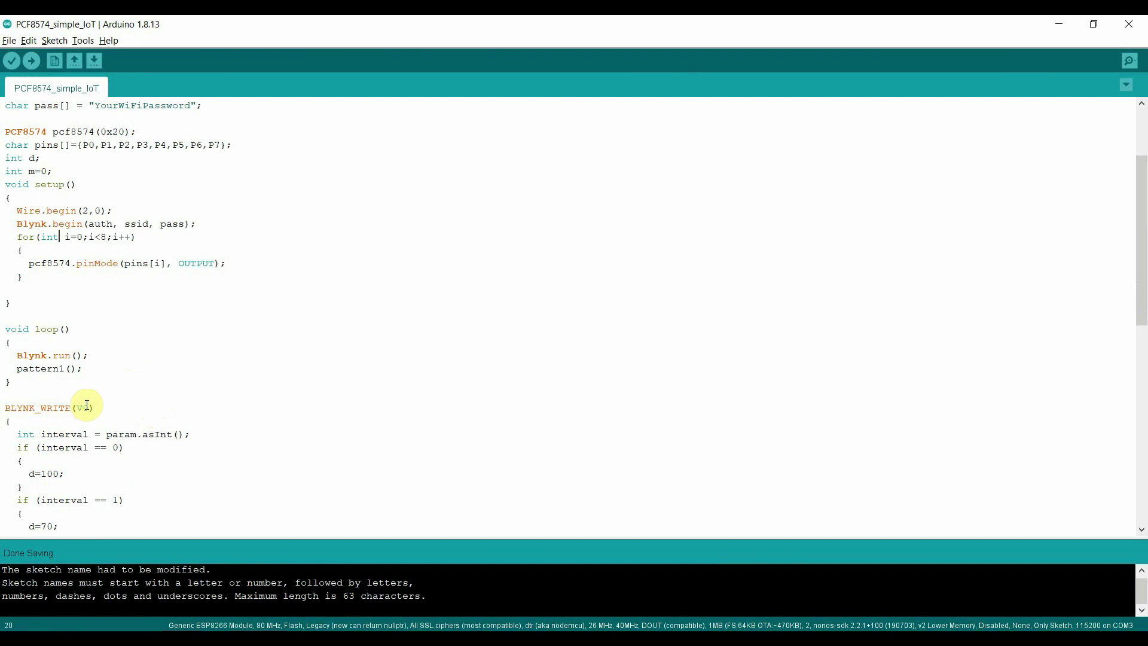
scroll(143, 386, "down", 2)
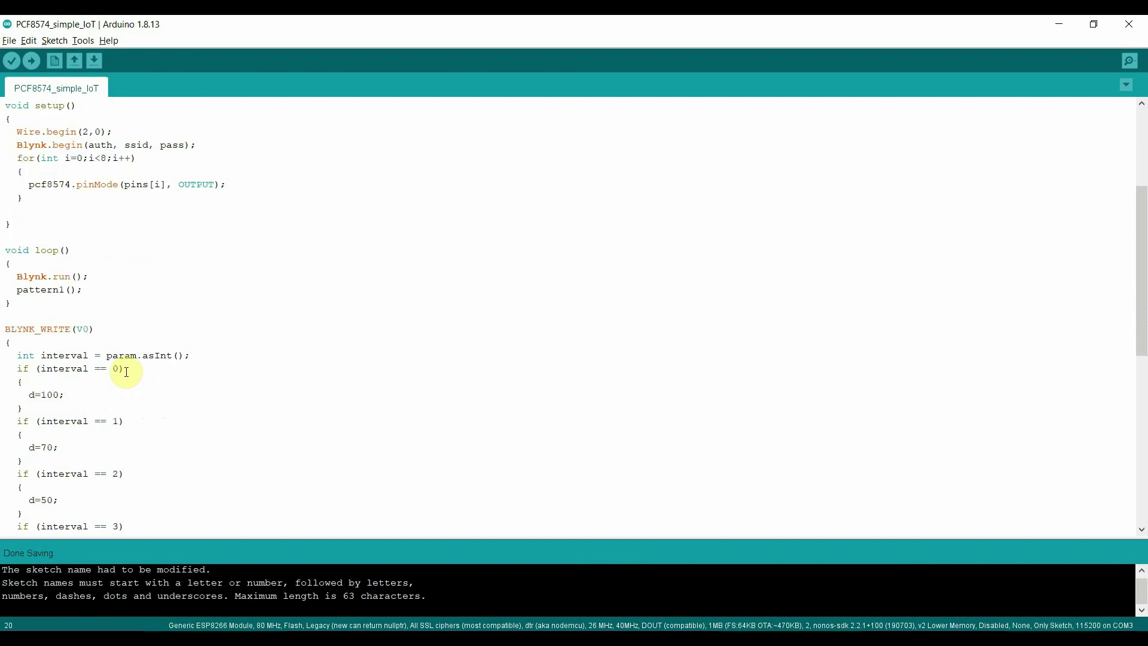
scroll(137, 378, "down", 2)
scroll(126, 386, "down", 3)
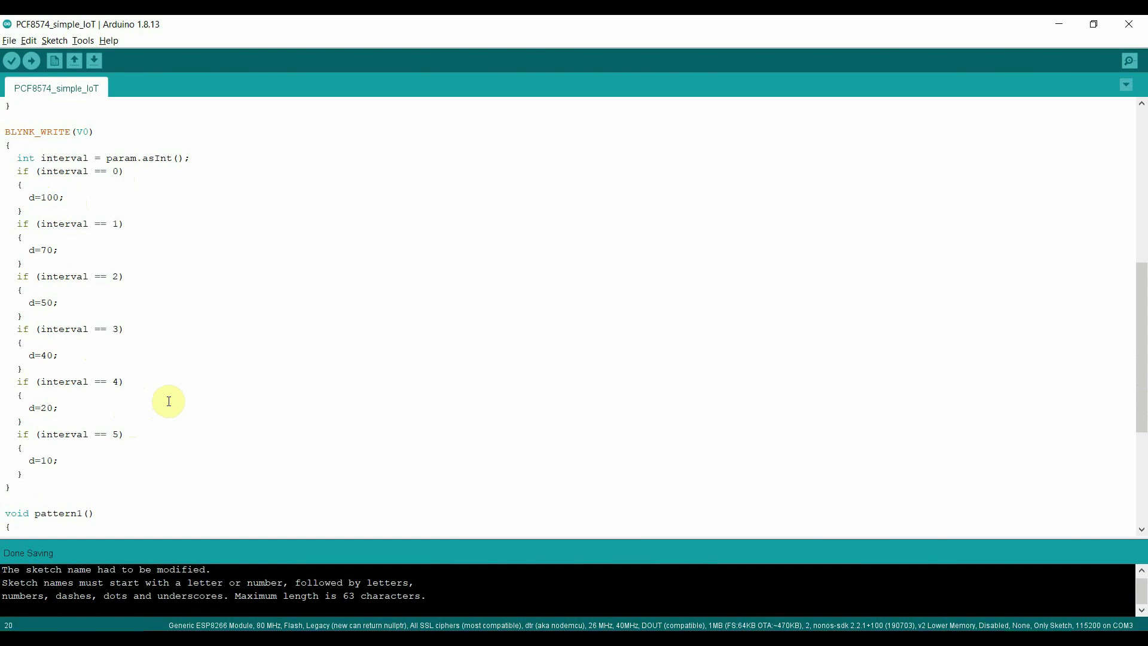
scroll(168, 401, "up", 4)
scroll(168, 401, "up", 2)
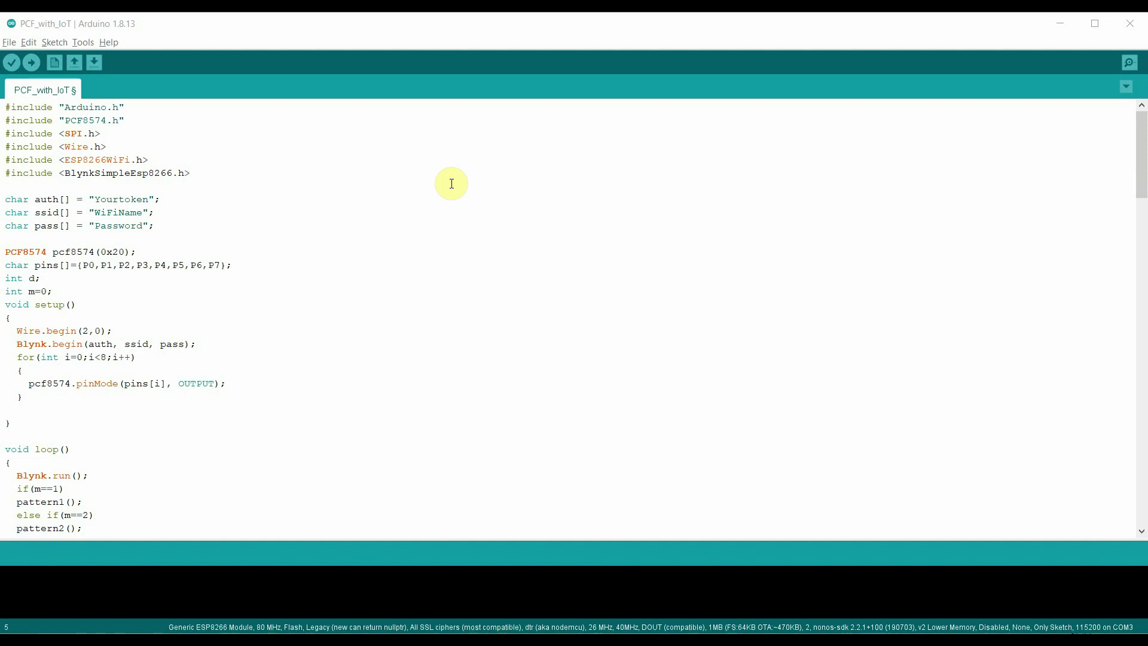
scroll(452, 183, "down", 4)
scroll(451, 184, "down", 4)
scroll(451, 184, "down", 4)
scroll(451, 184, "down", 4)
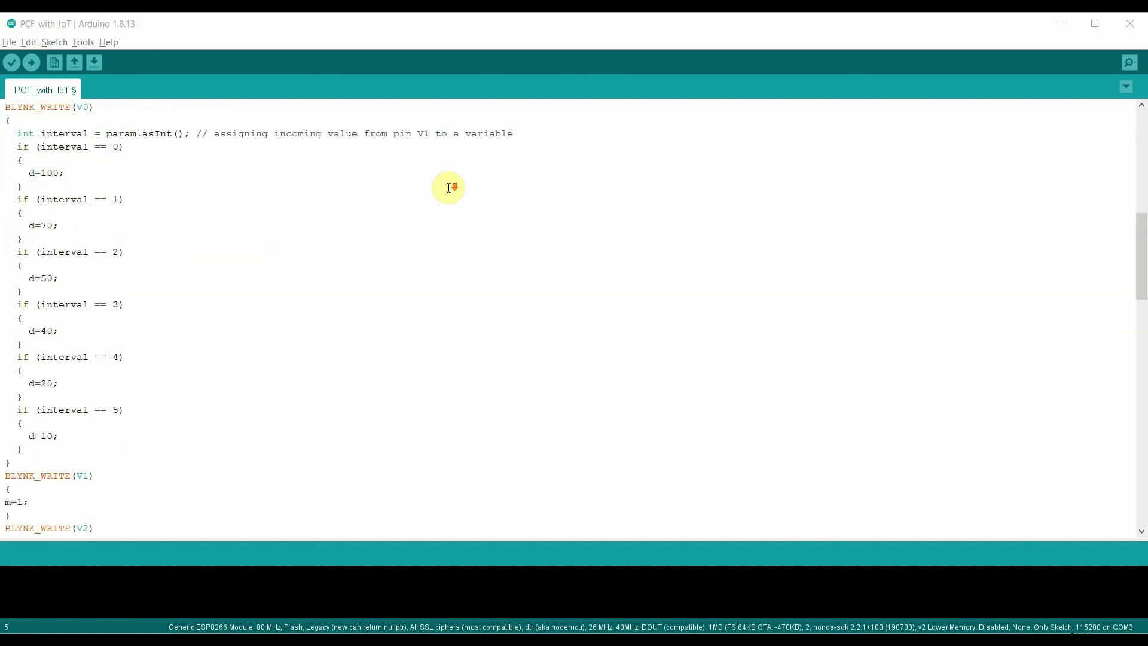
scroll(445, 186, "down", 2)
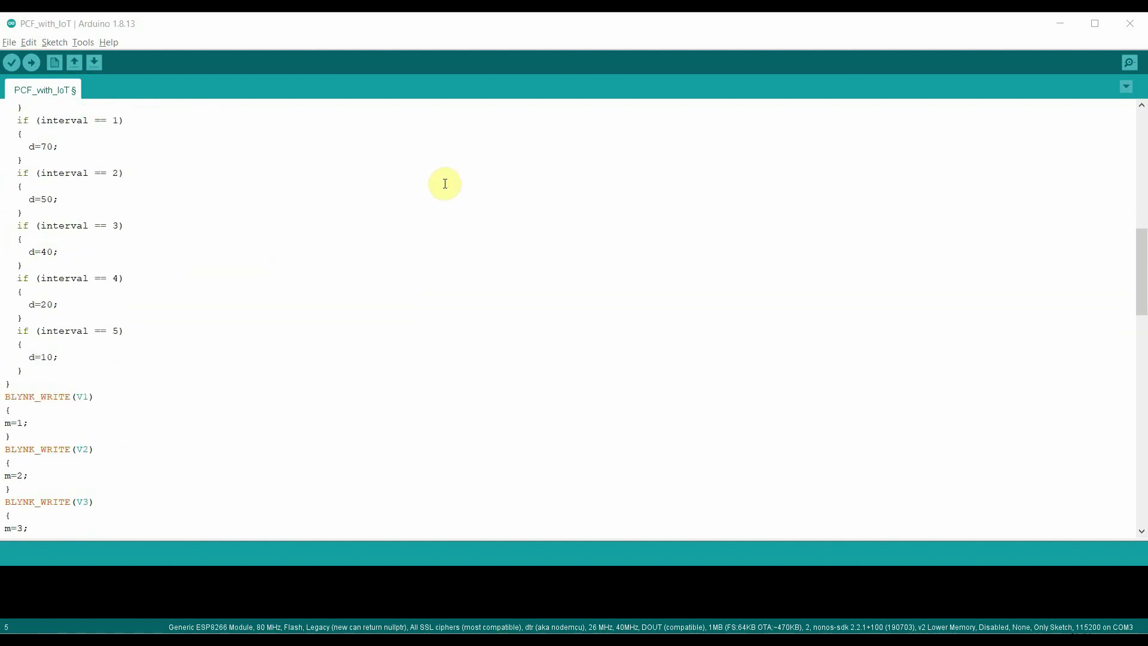
scroll(444, 184, "down", 2)
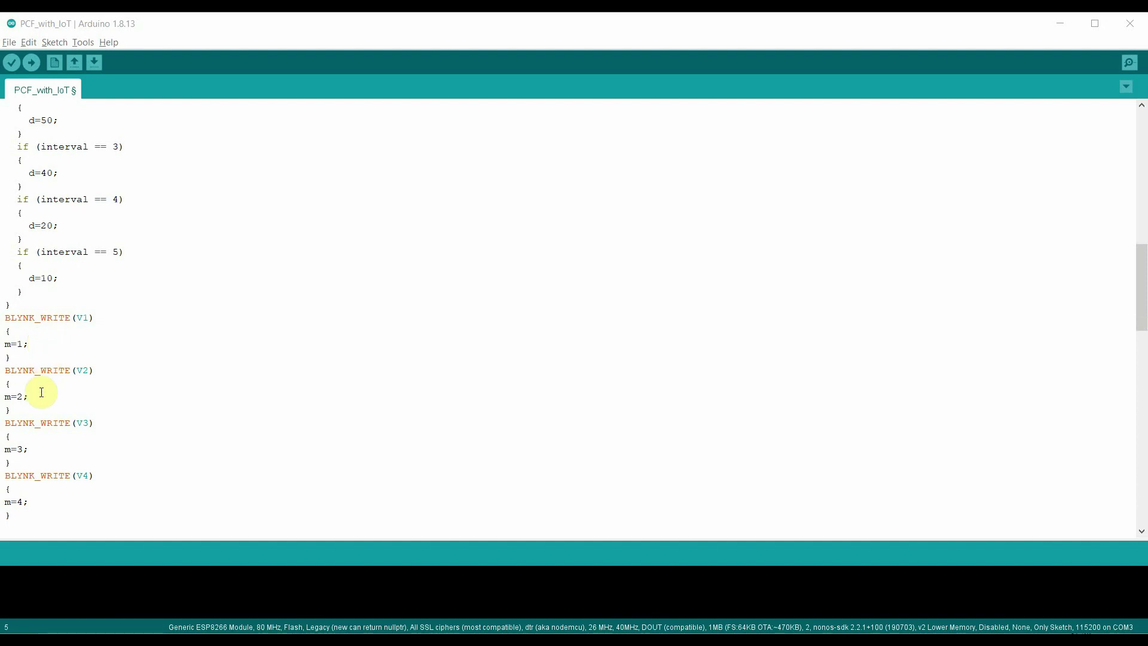
scroll(41, 393, "down", 1)
scroll(42, 393, "up", 3)
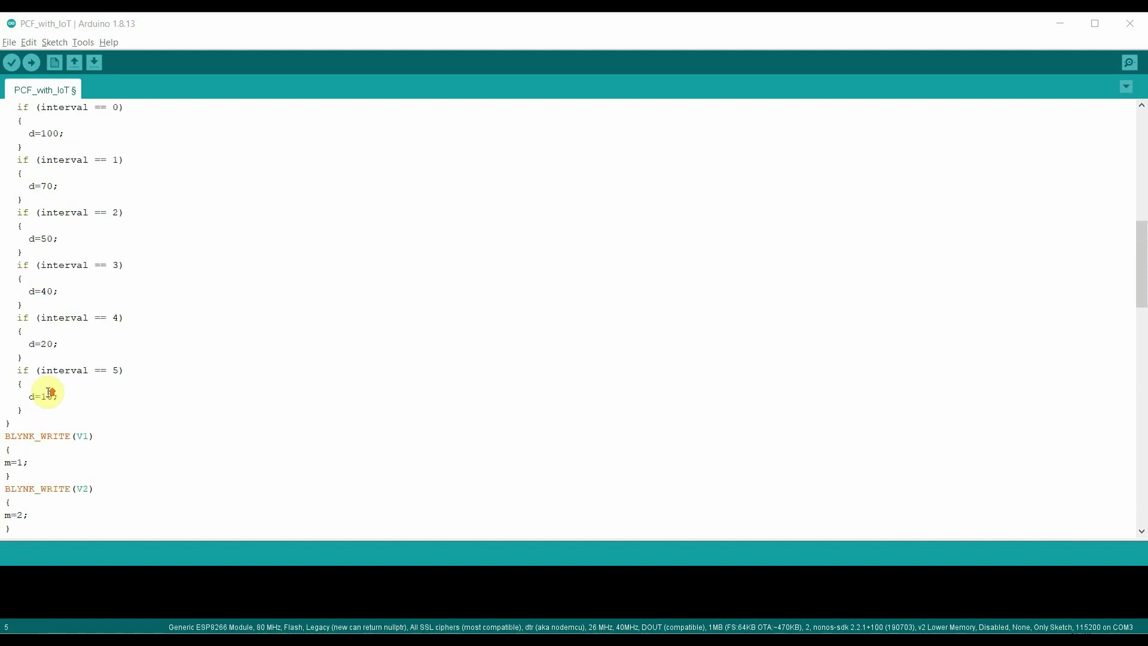
scroll(41, 393, "up", 3)
scroll(42, 393, "up", 2)
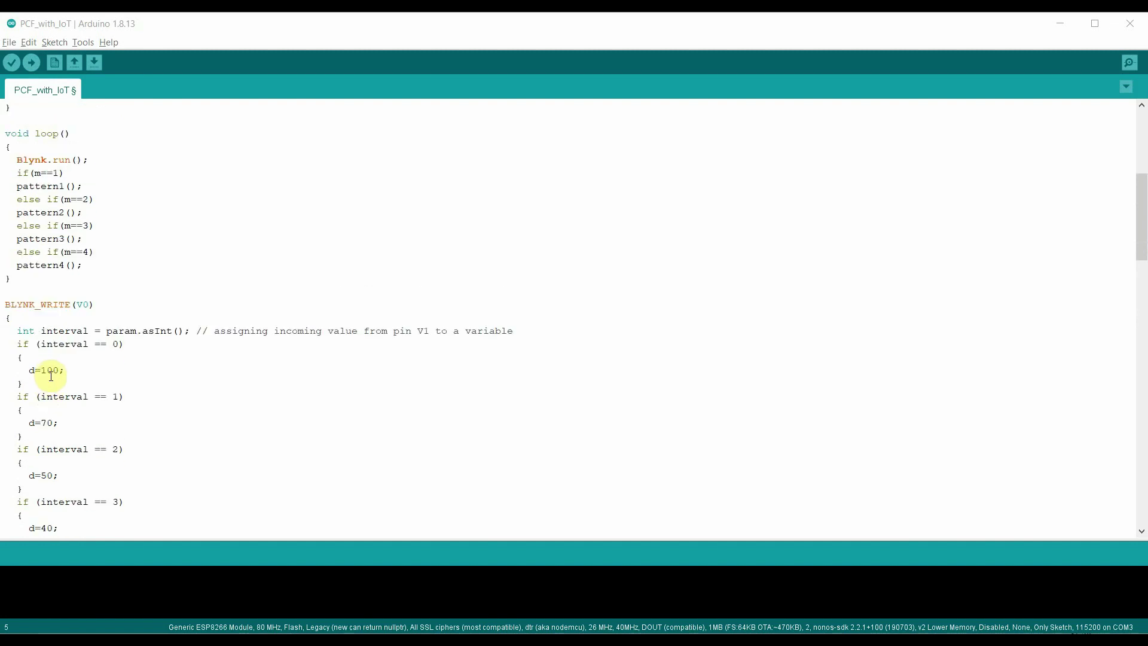